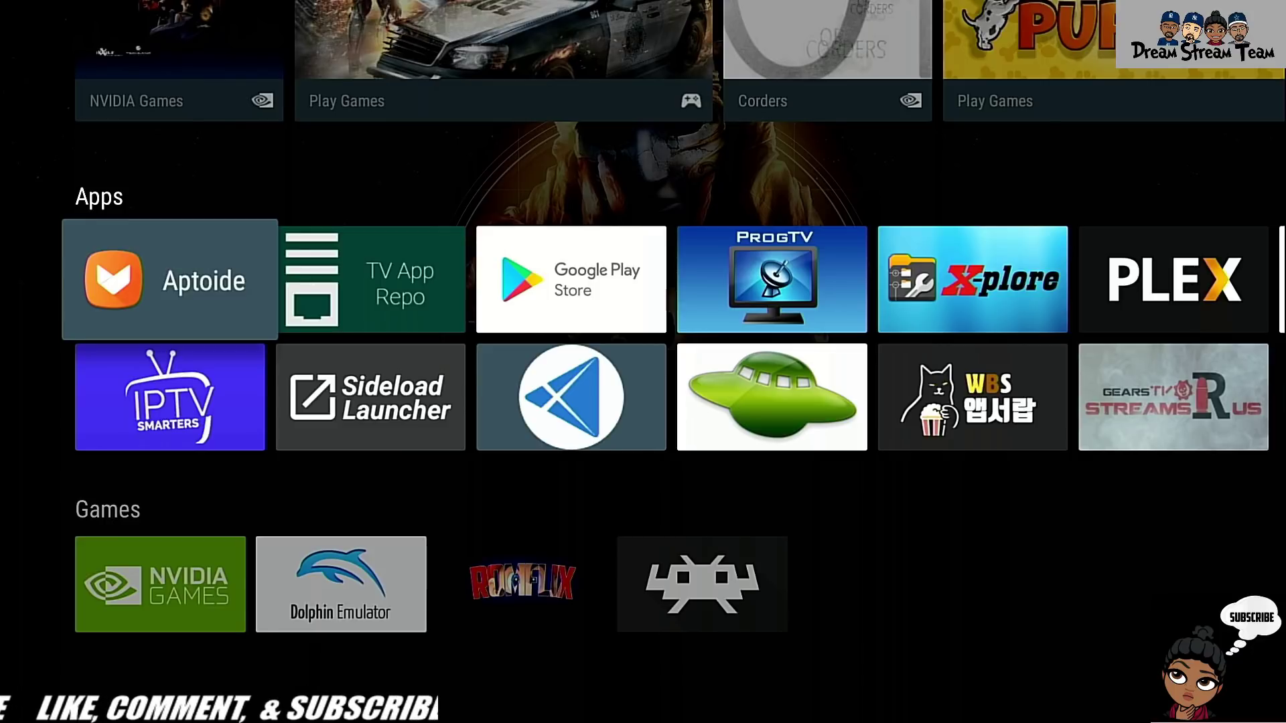
Step: Open the About page in the SHIELD's device settings
key("Down")
key("Down")
key("Return")
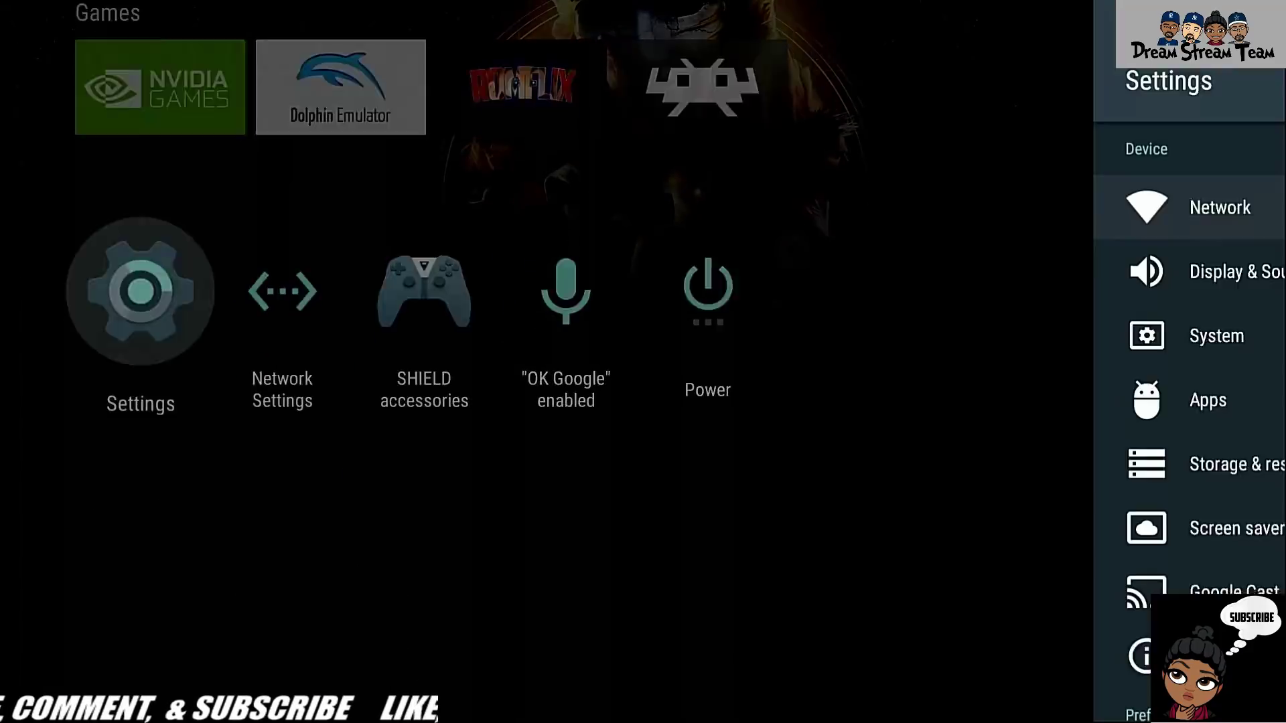
key("Down")
key("Down")
key("Down")
key("Down")
key("Down")
key("Down")
key("Down")
key("Down")
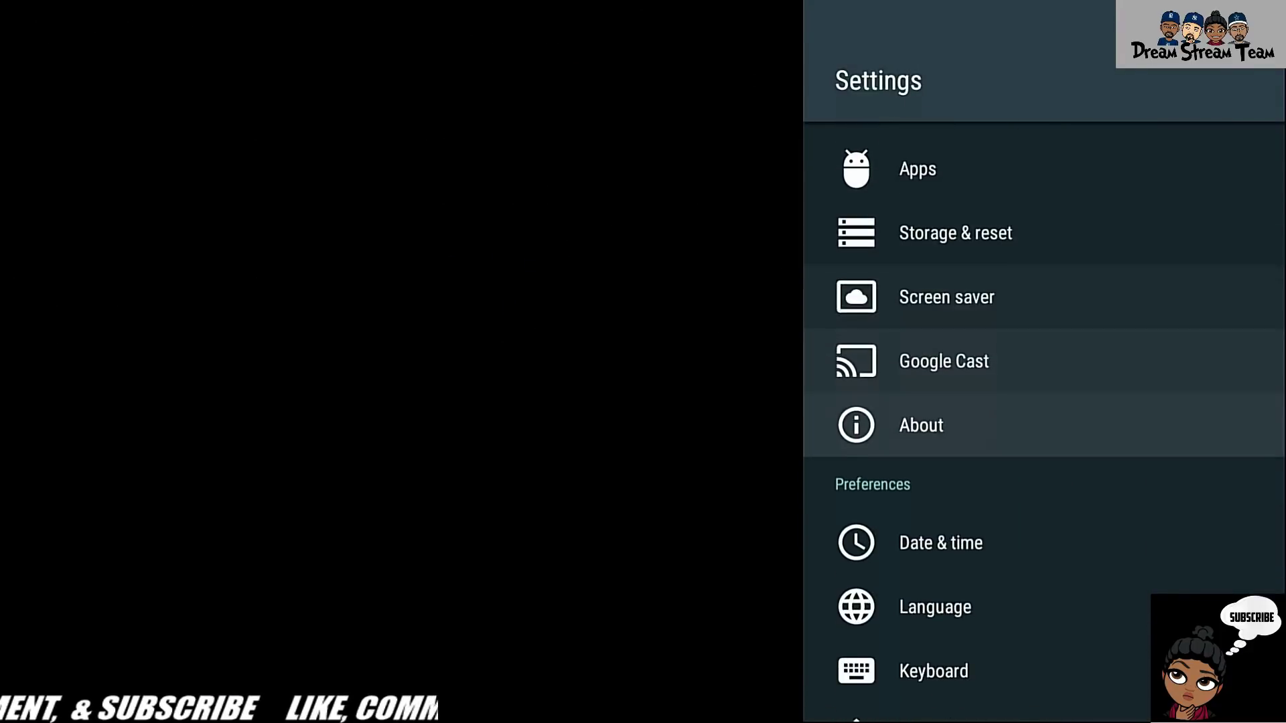
key("Return")
Step: Unlock developer mode by activating the Build entry on the About page seven times
key("Down")
key("Down")
key("Down")
key("Down")
key("Down")
key("Down")
key("Down")
key("Down")
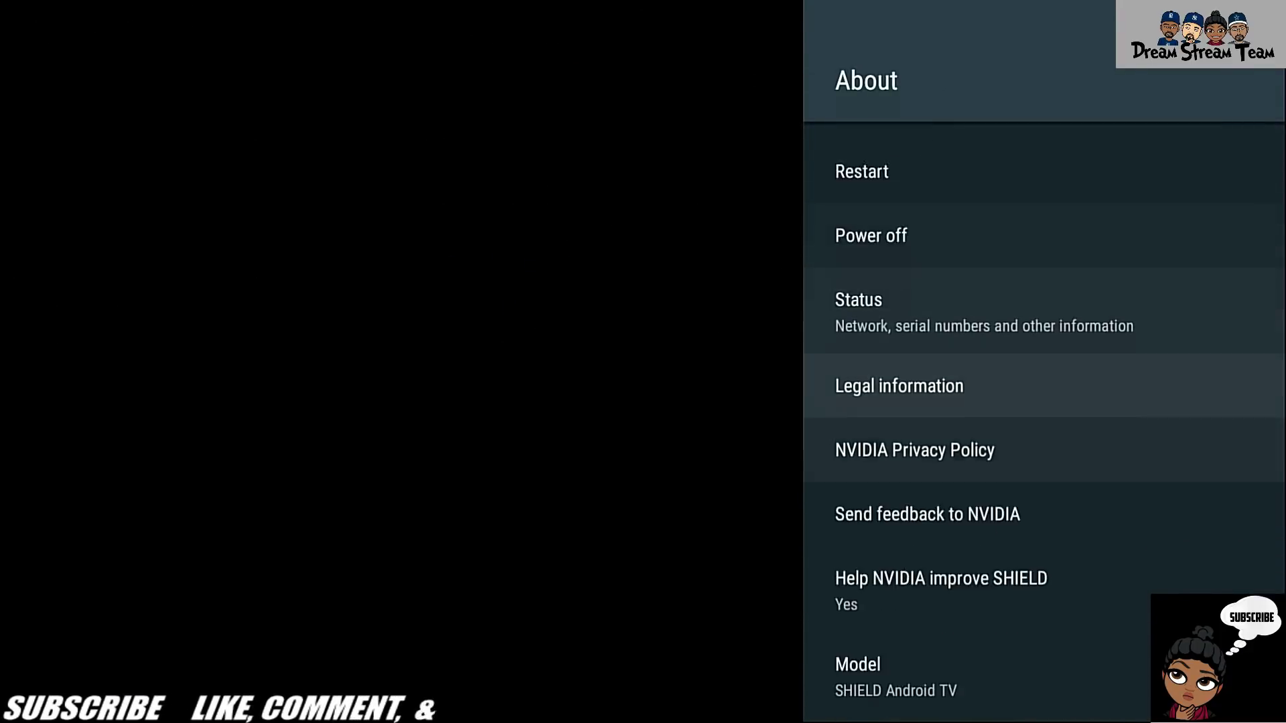
key("Down")
key("Down")
key("Down")
key("Down")
key("Down")
key("Down")
key("Down")
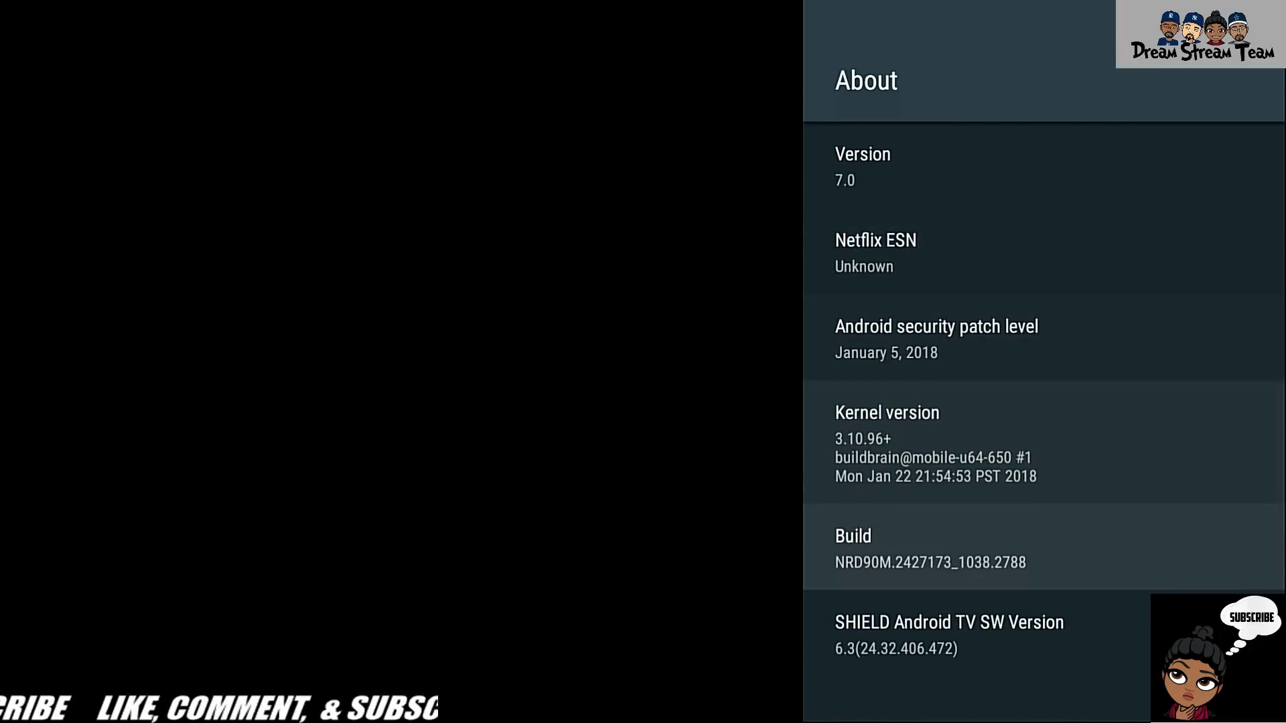
key("Return")
key("Return")
key("Return")
key("Return")
key("Return")
key("Return")
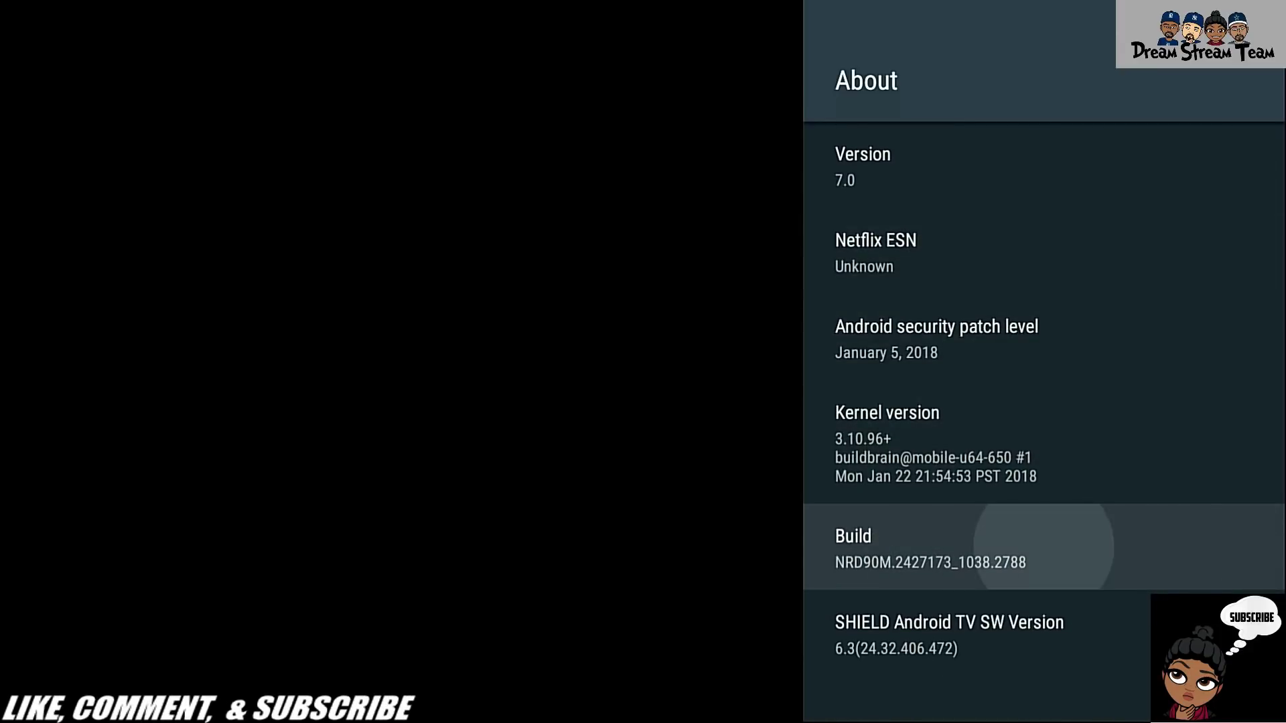
key("Return")
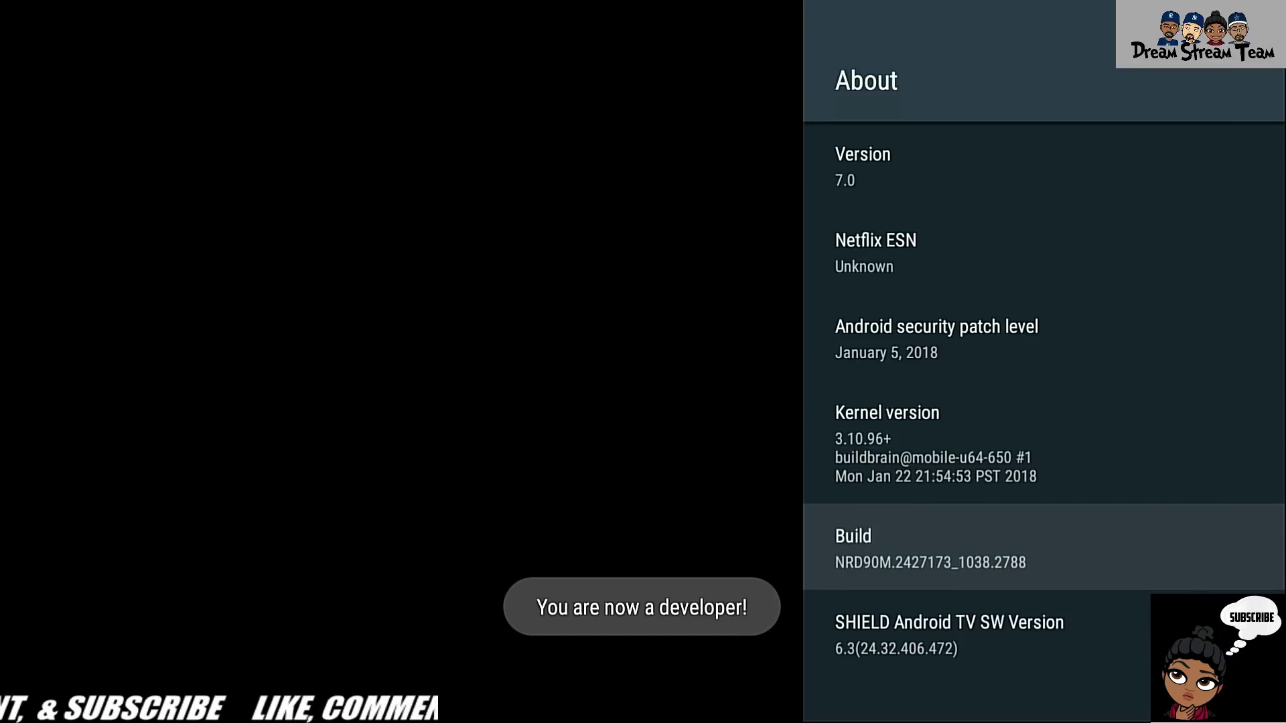
Step: Turn on USB debugging in Developer options and accept its confirmation request
key("Escape")
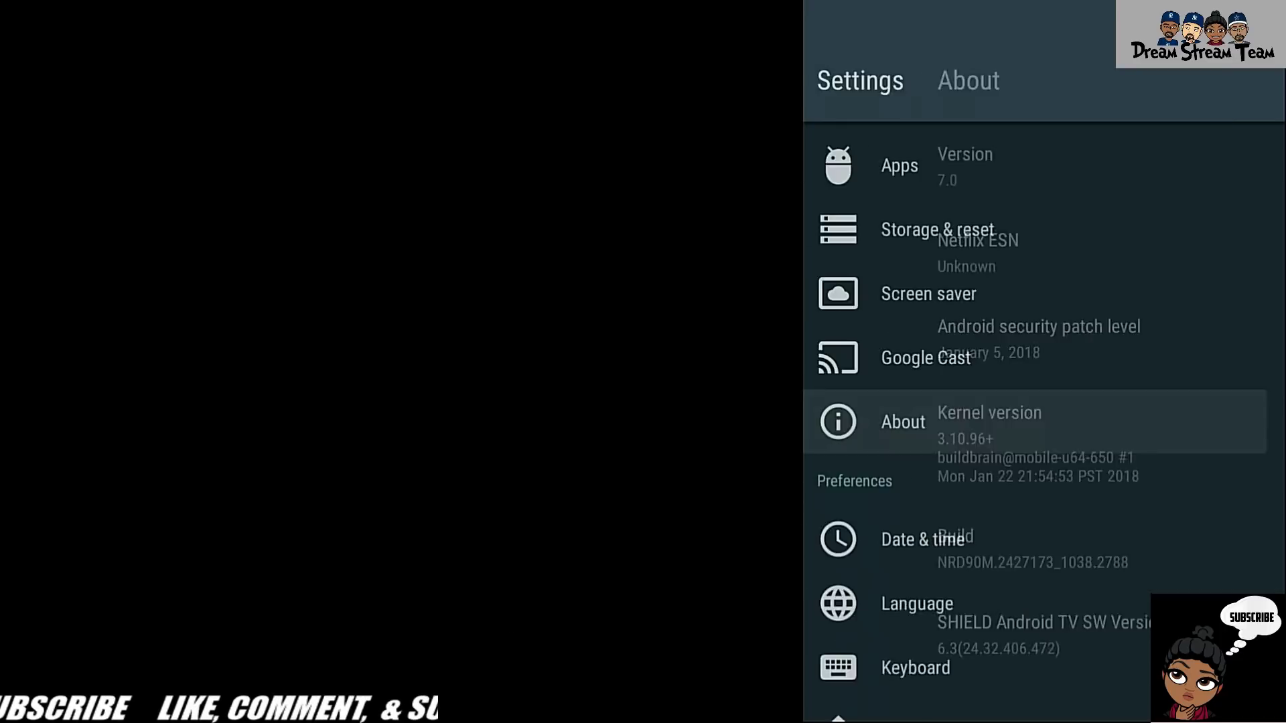
key("Down")
key("Down")
key("Down")
key("Down")
key("Down")
key("Down")
key("Down")
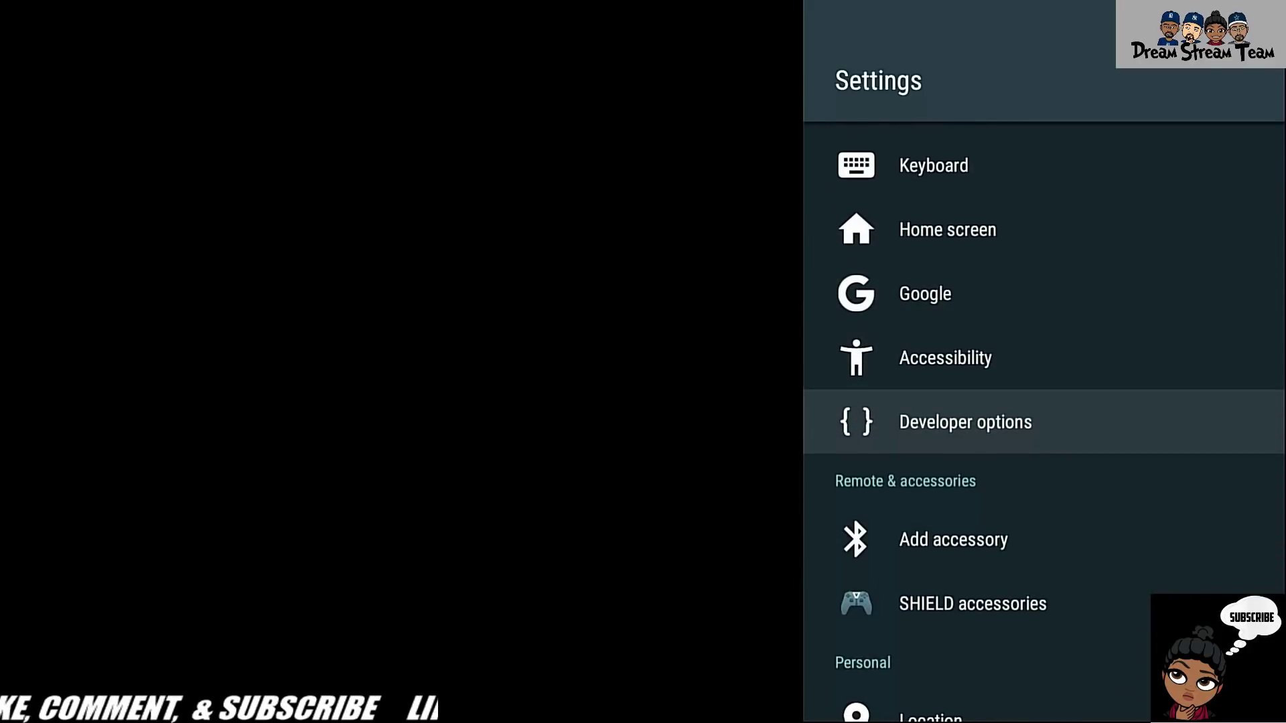
key("Return")
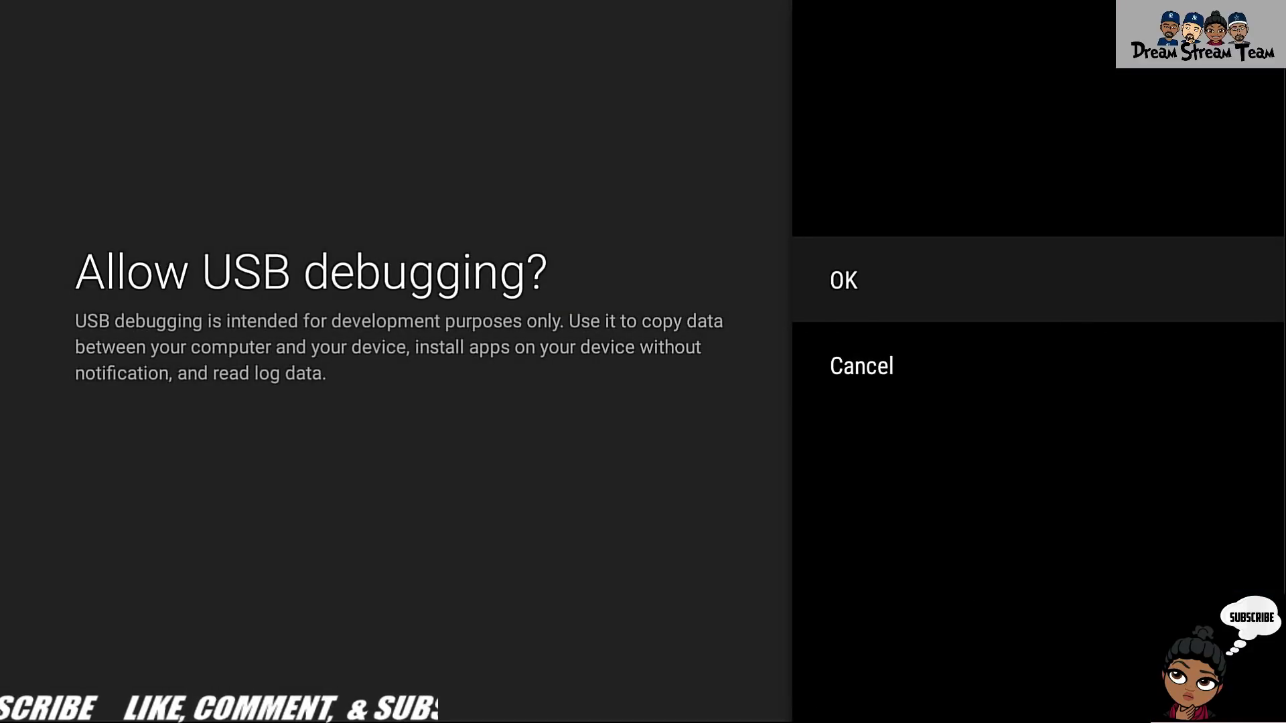
key("Return")
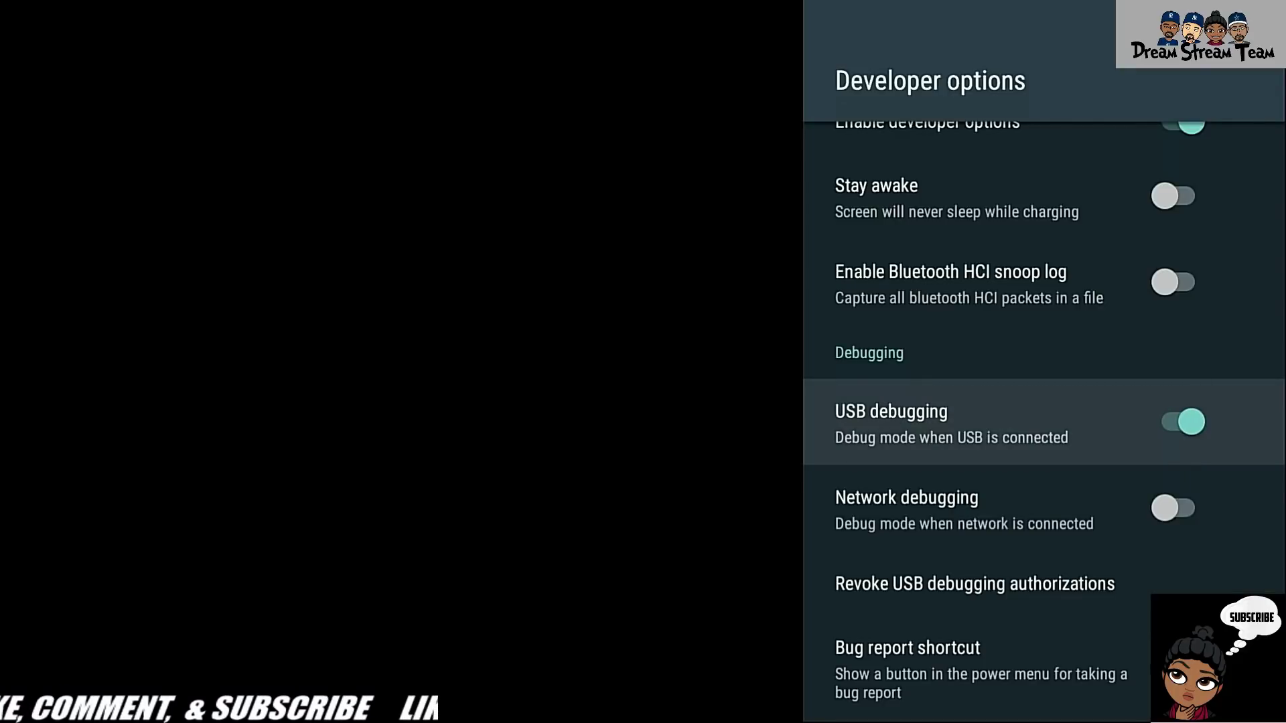
Step: Enable Network debugging in Developer options and leave the settings
key("Down")
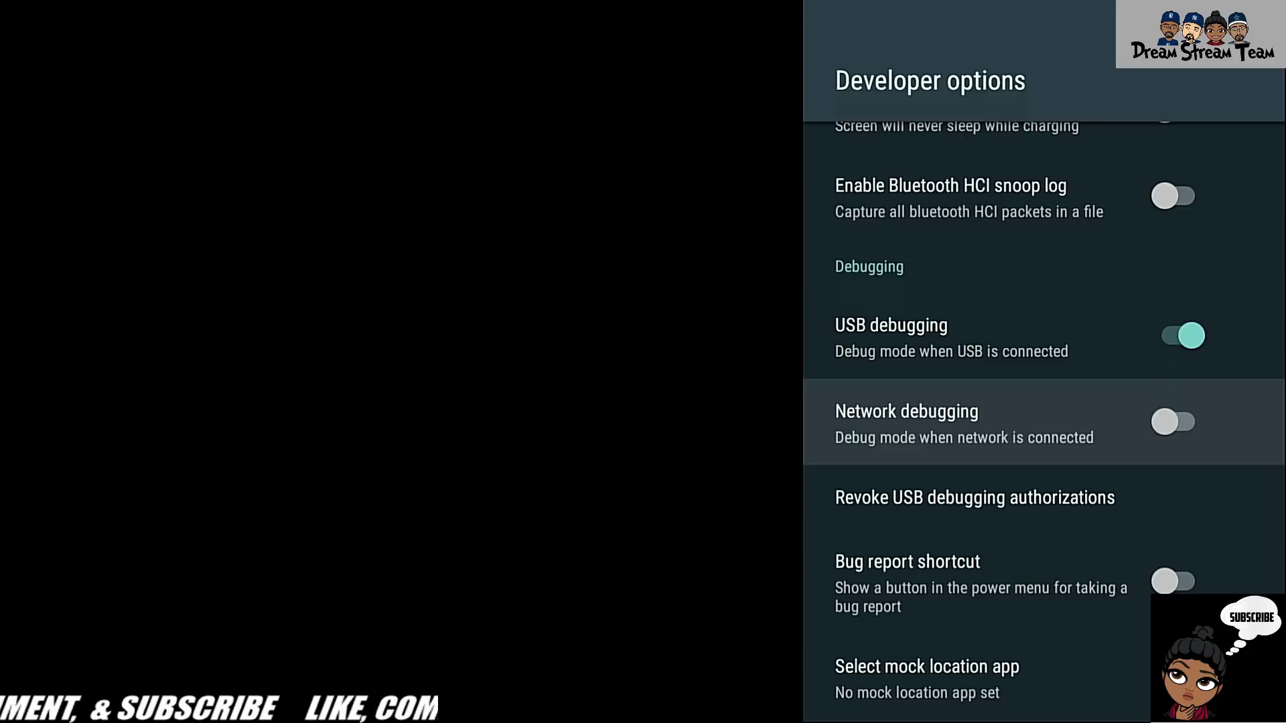
key("Return")
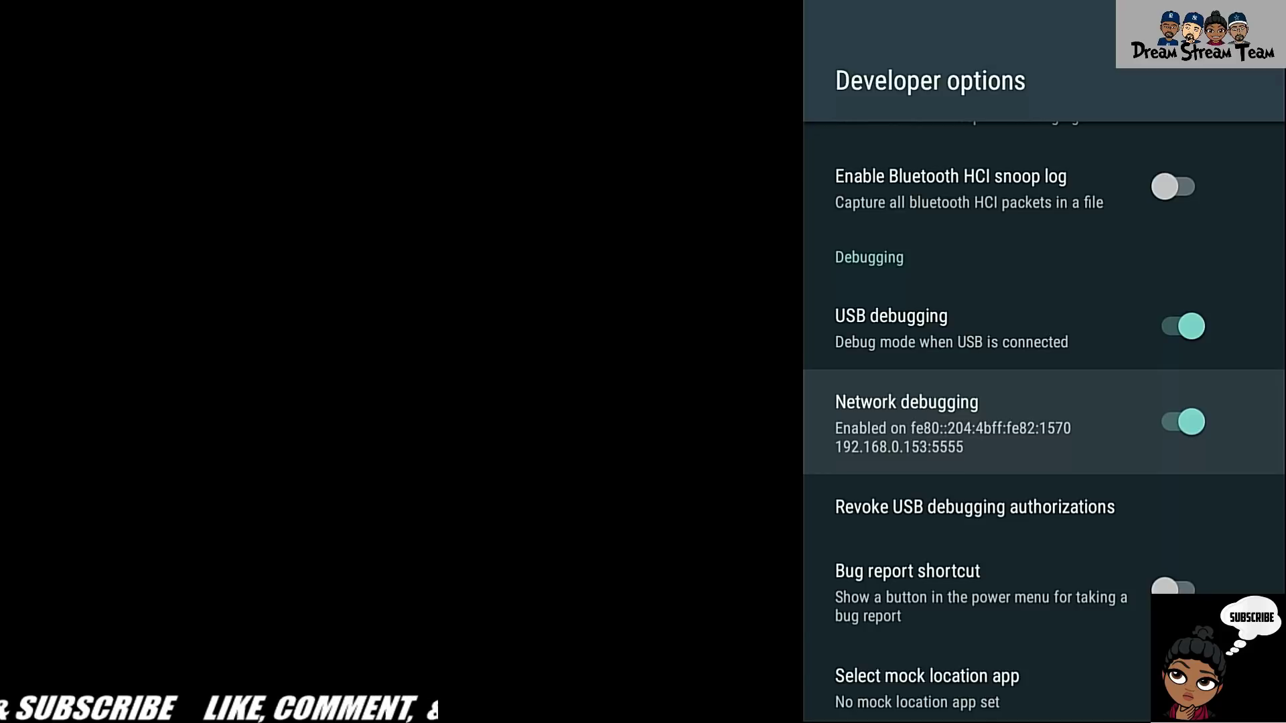
key("Escape")
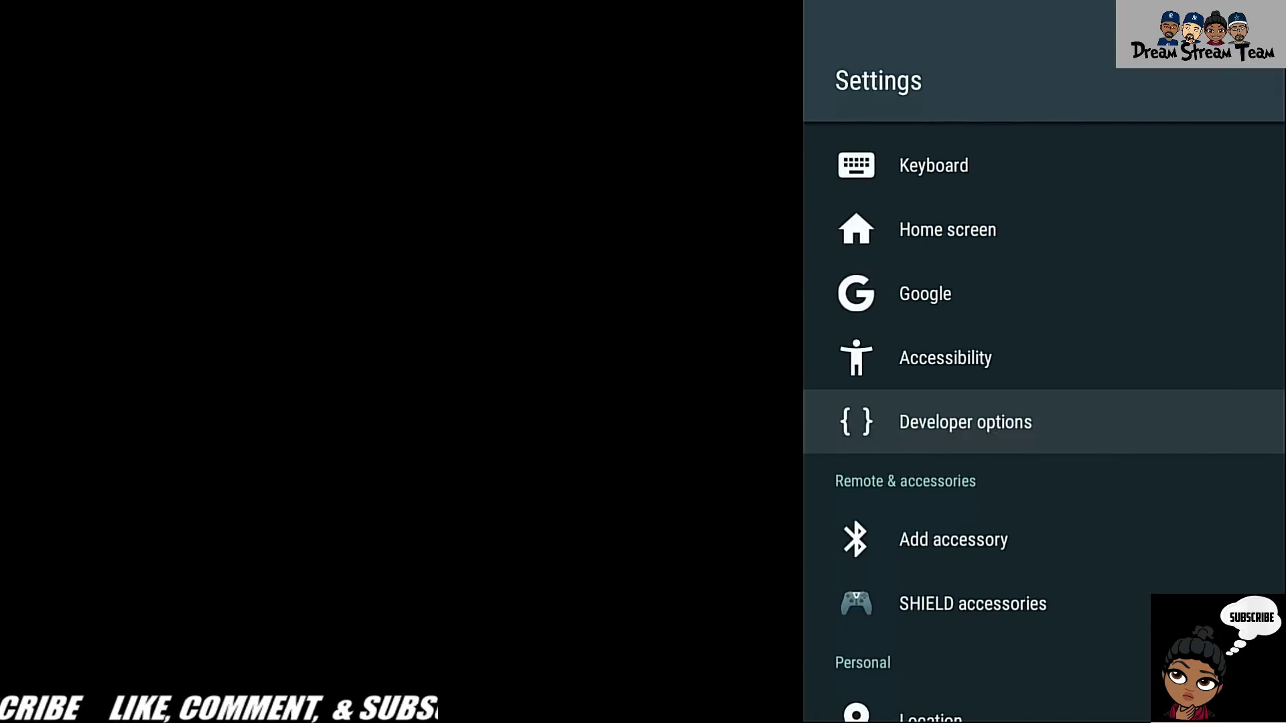
key("Escape")
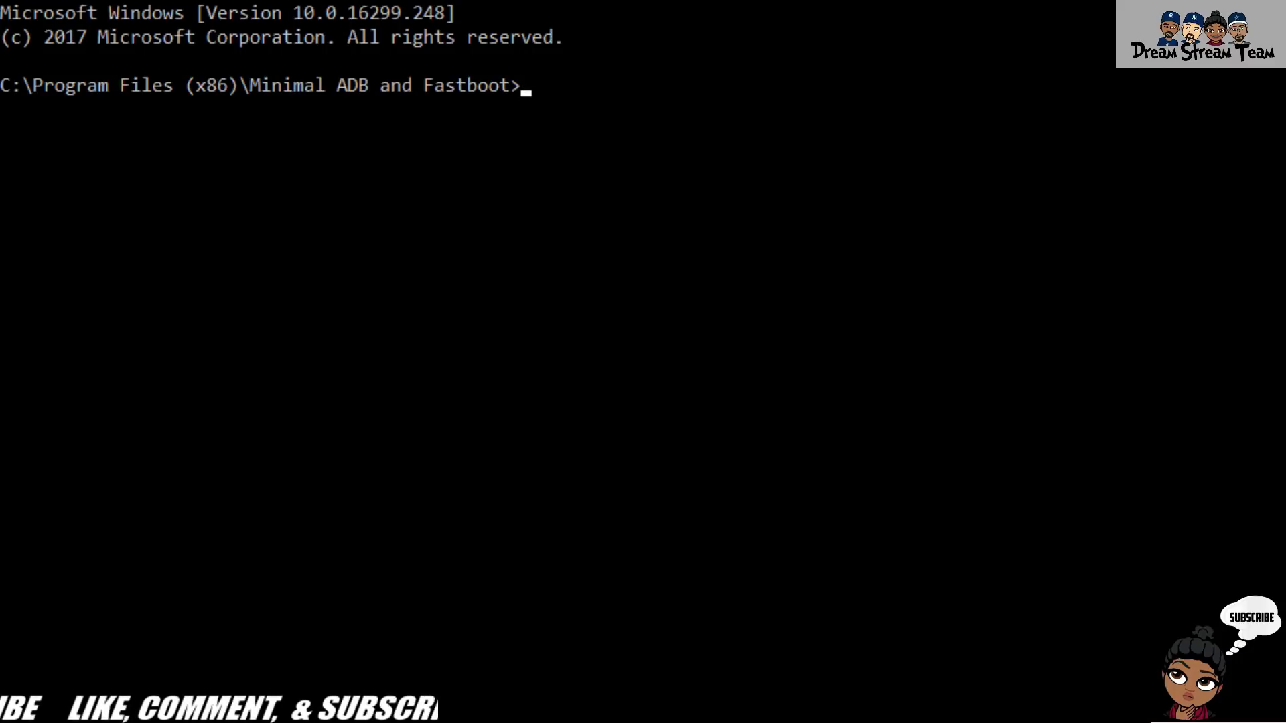
Step: In the Minimal ADB and Fastboot prompt, run "adb connect 192.168.0.153:5555" and allow this computer's USB debugging request on the SHIELD
type("adb")
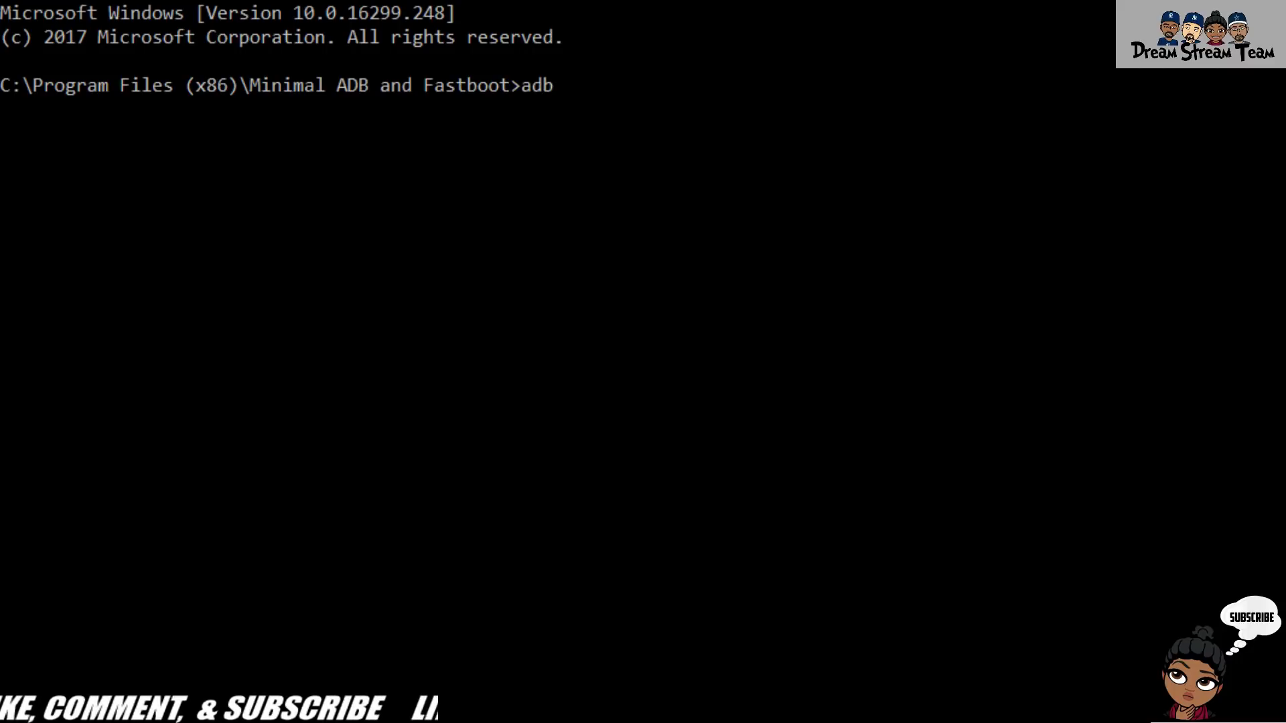
type(" connect")
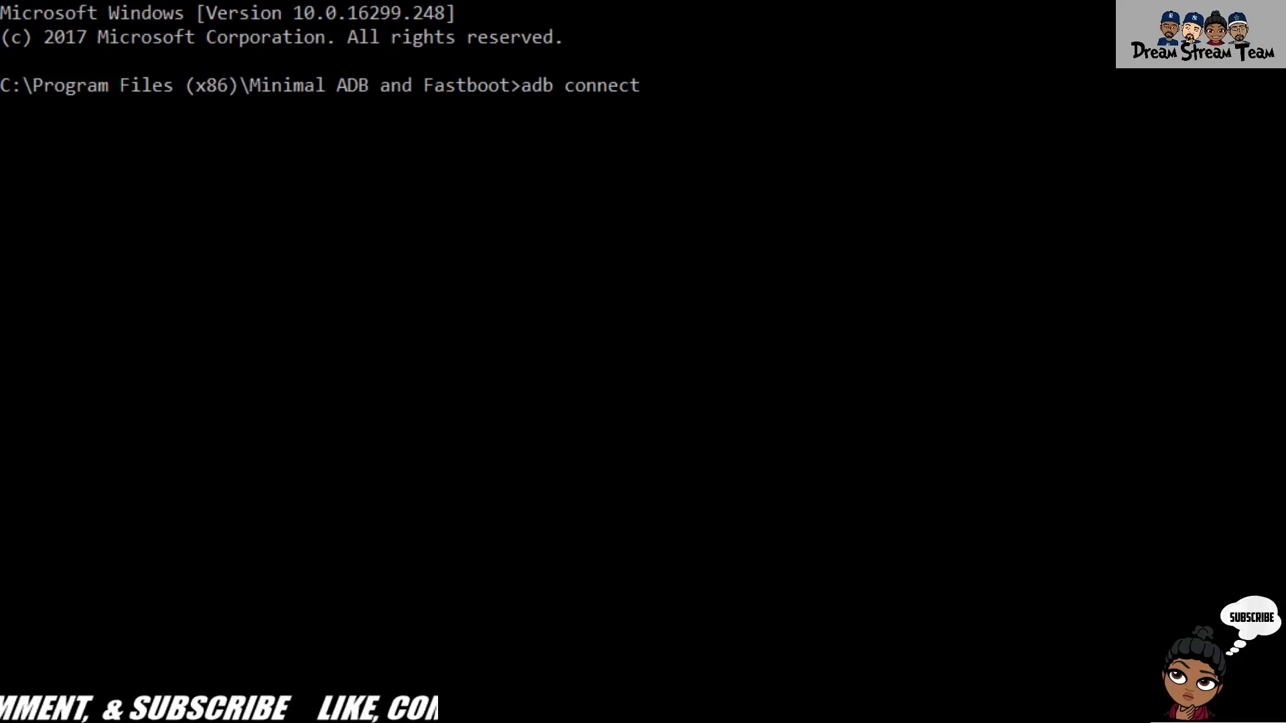
type(" 192.16")
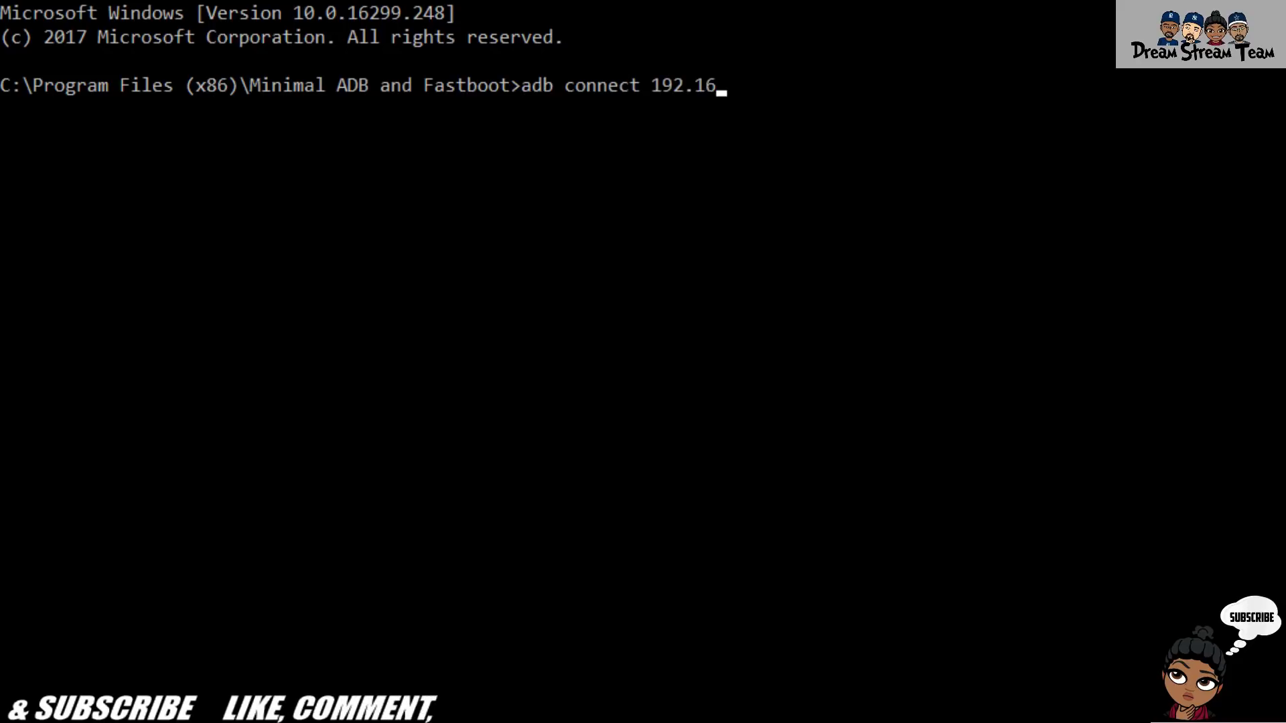
type("8.0.153:")
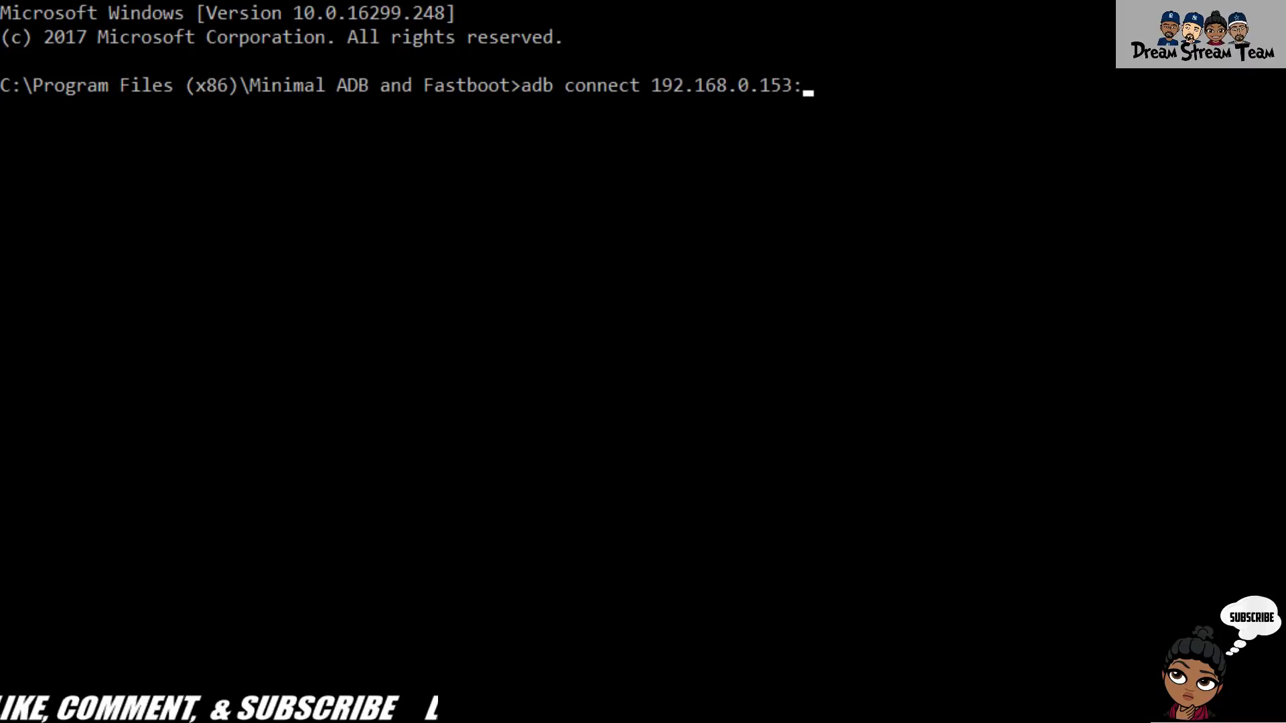
type("5555")
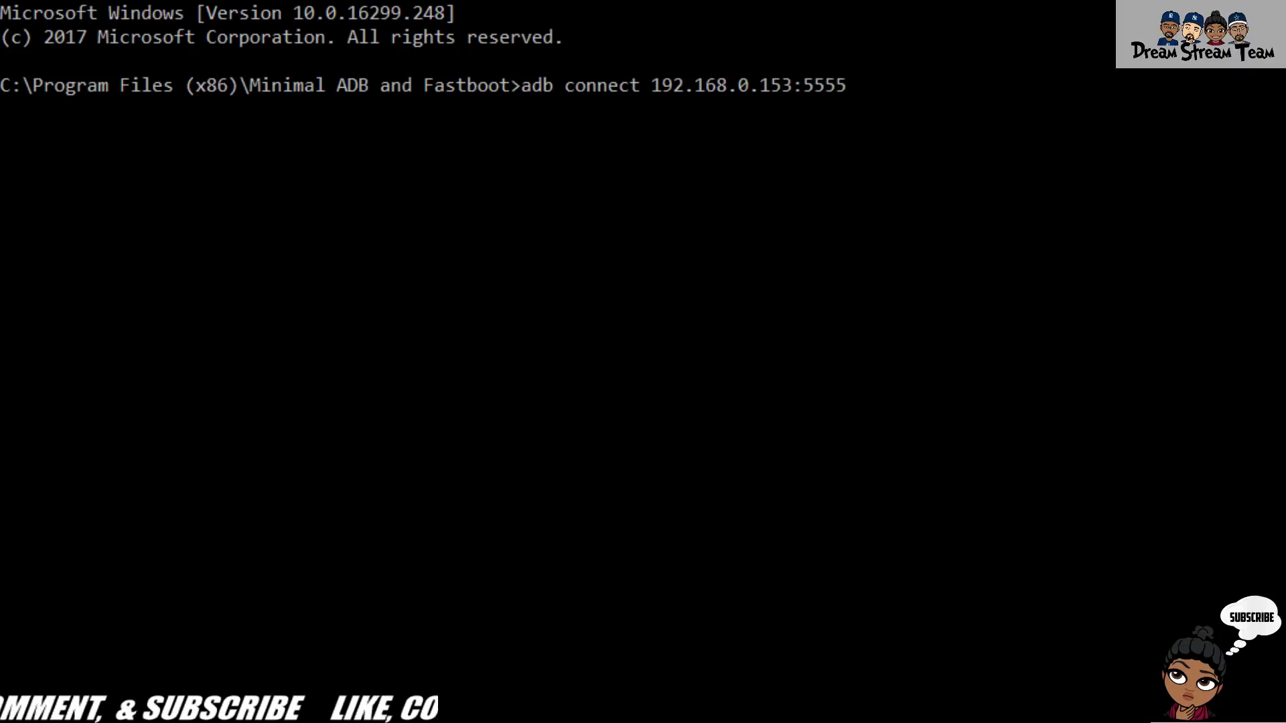
key("Return")
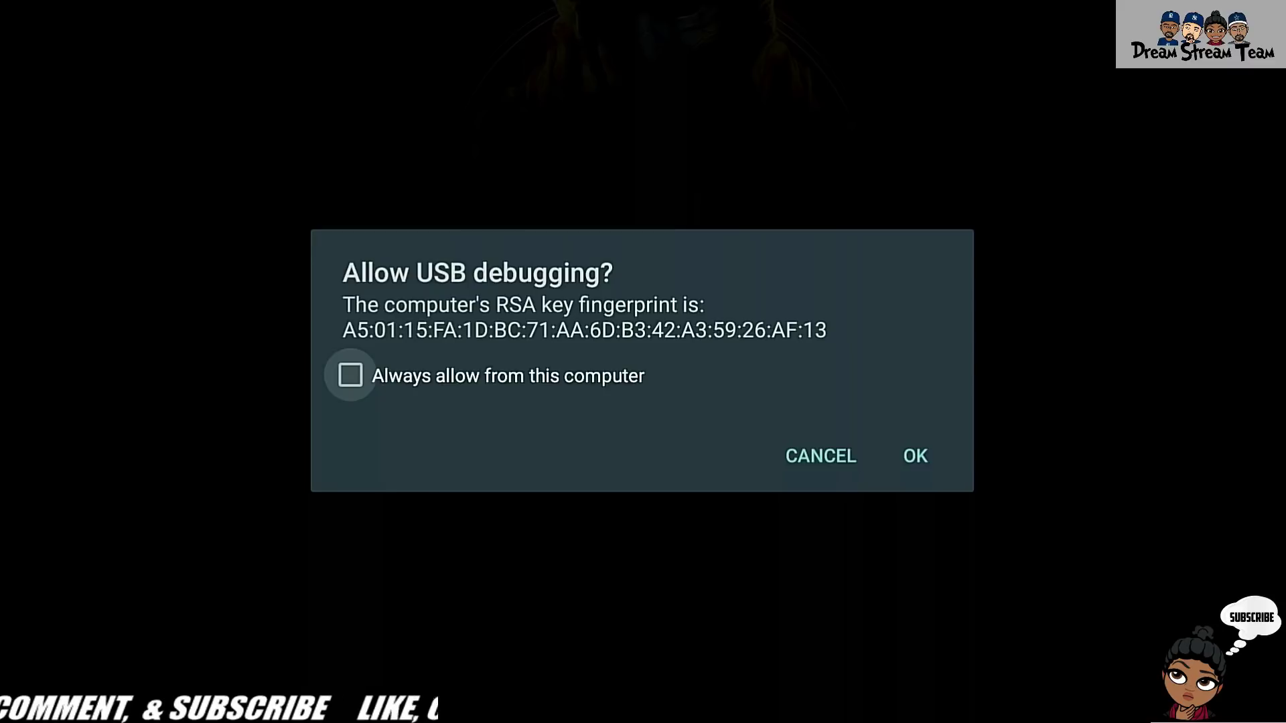
key("Down")
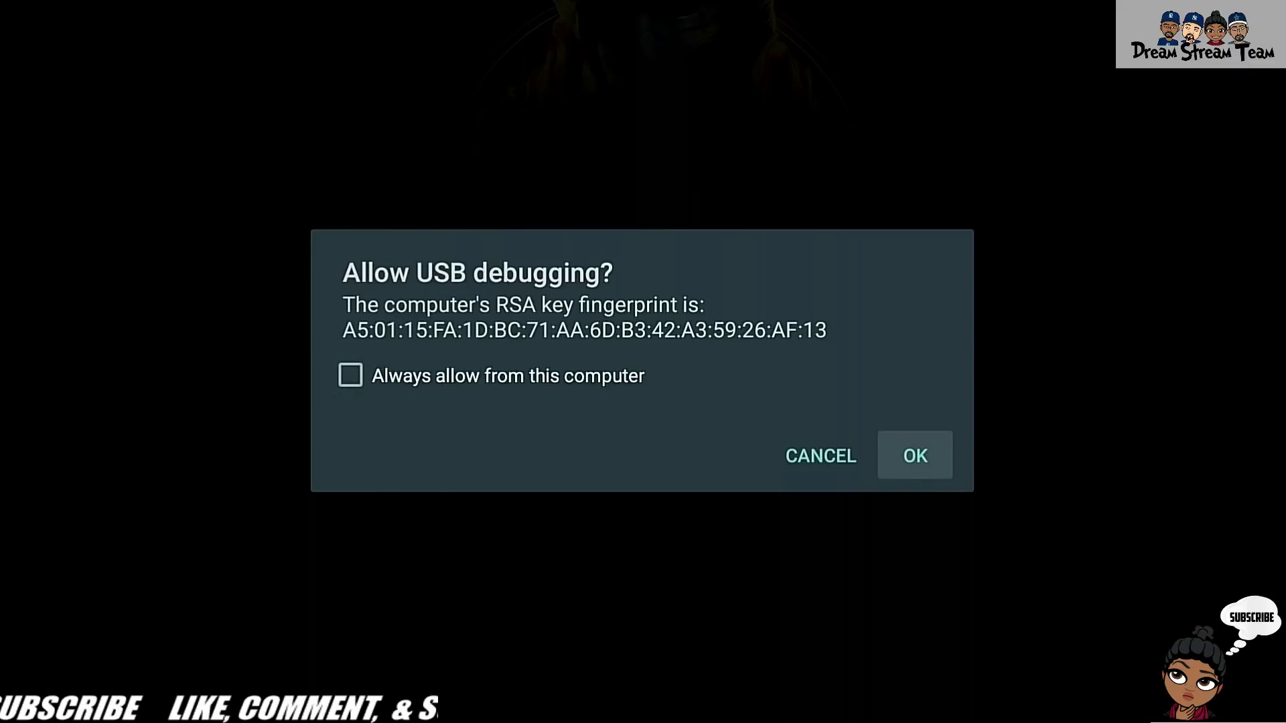
key("Return")
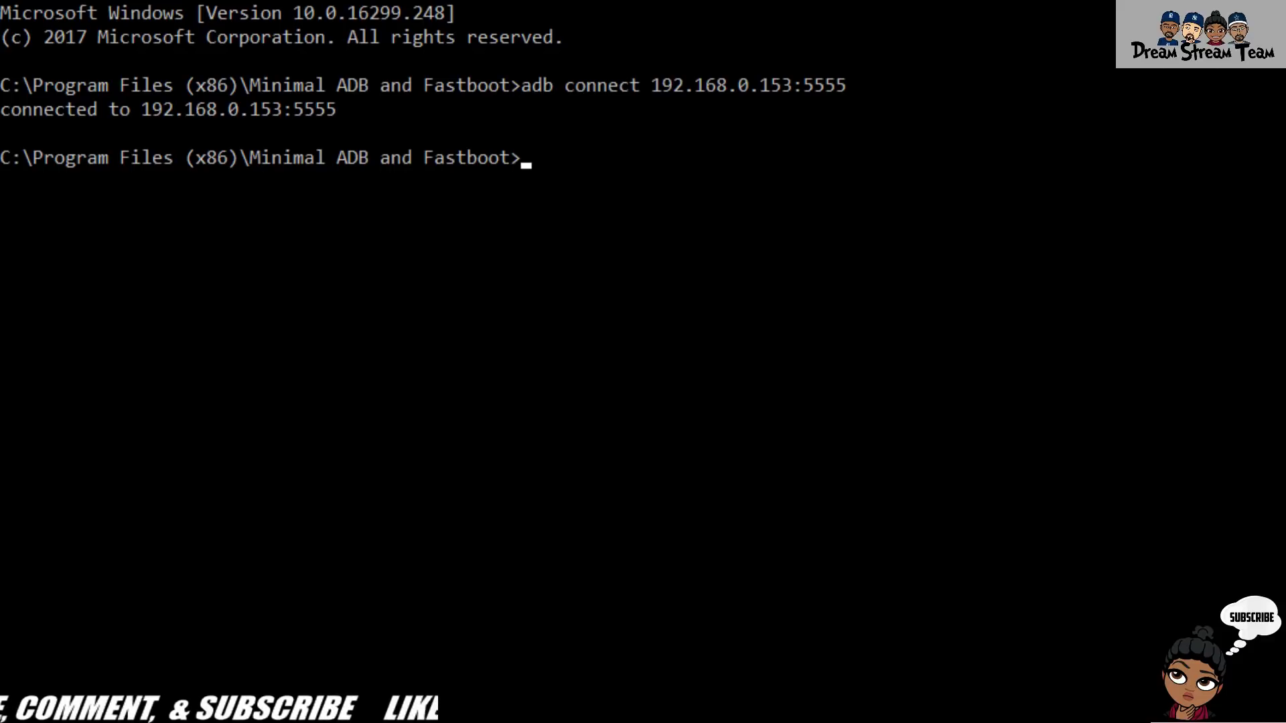
Step: In the Minimal ADB and Fastboot prompt, list the attached devices with "adb devices"
type("adb ")
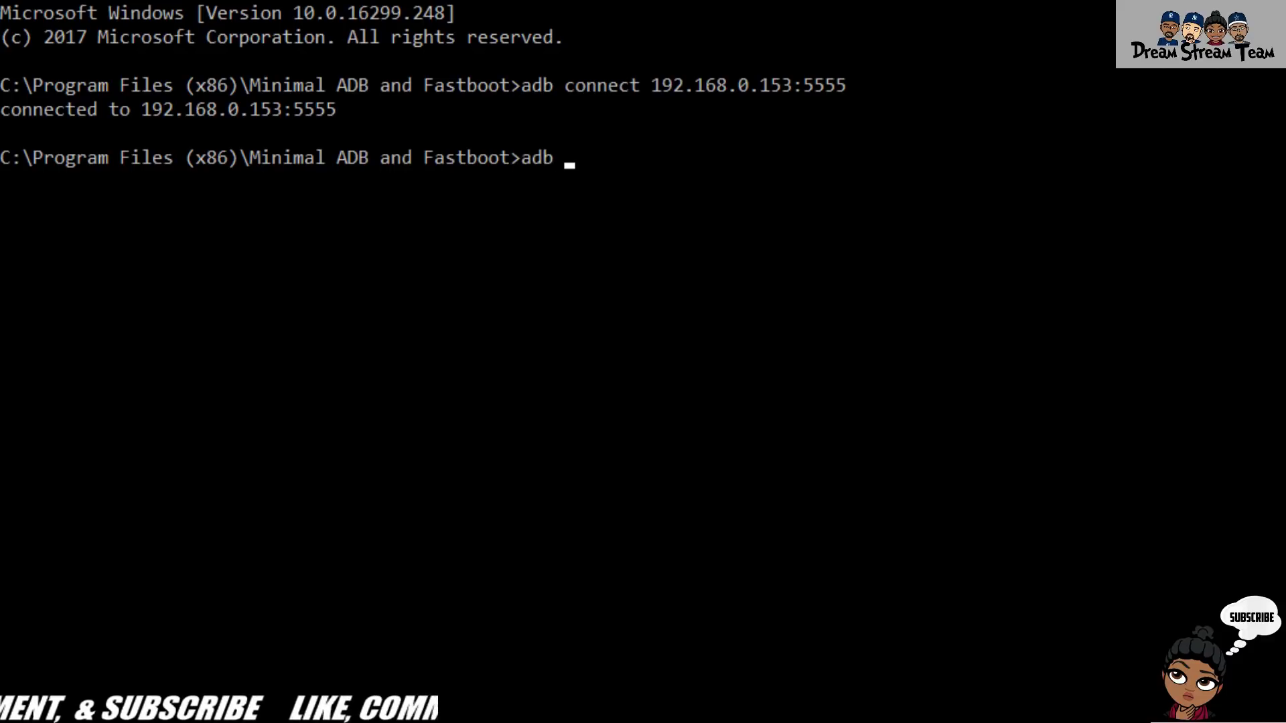
type("devices")
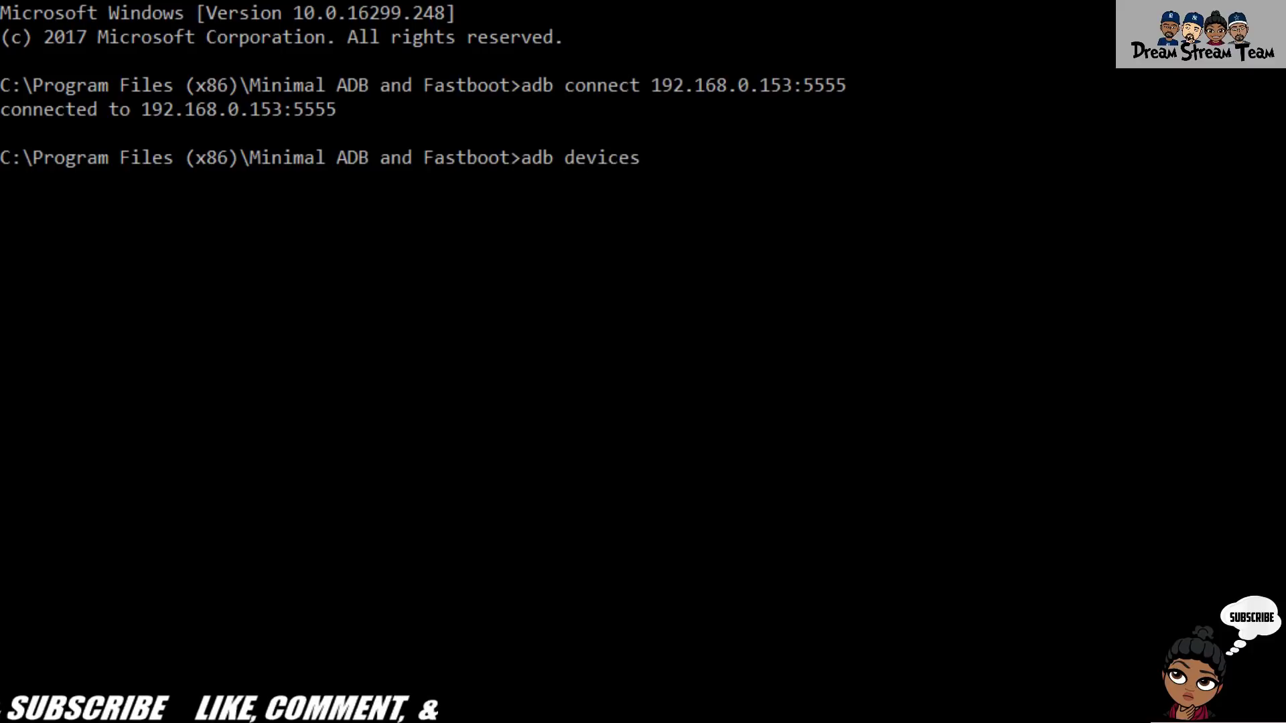
key("Return")
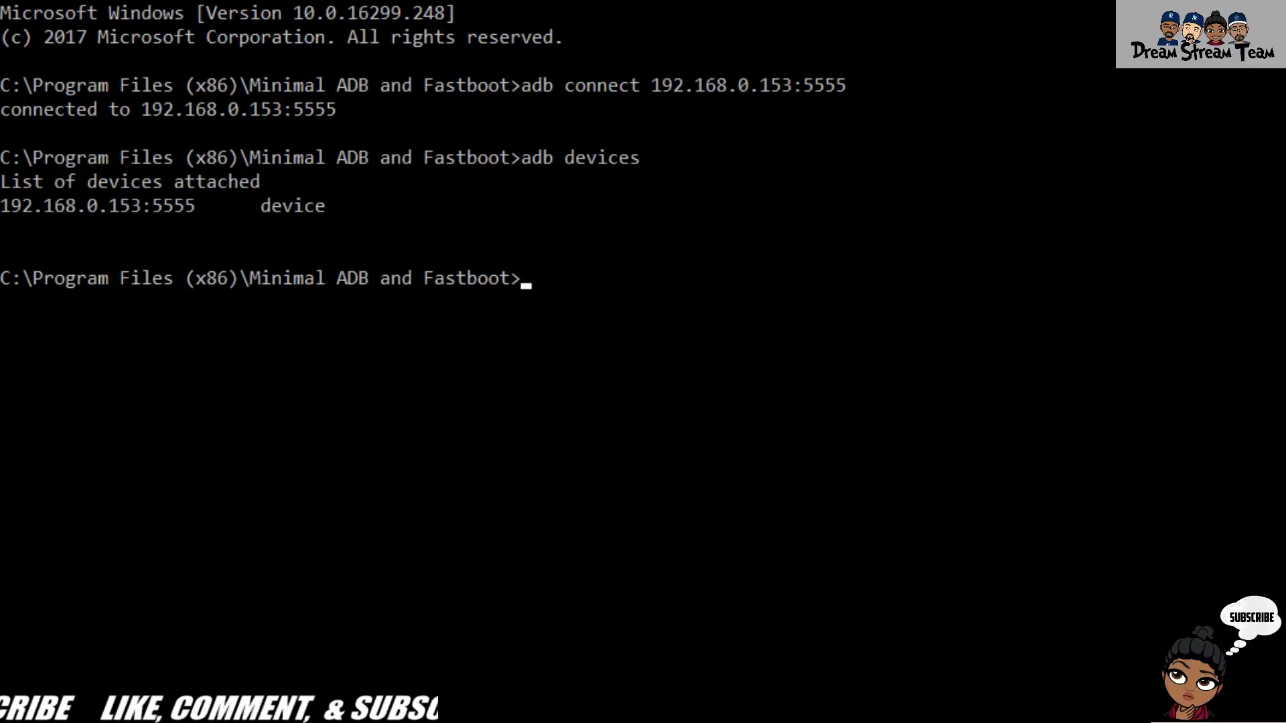